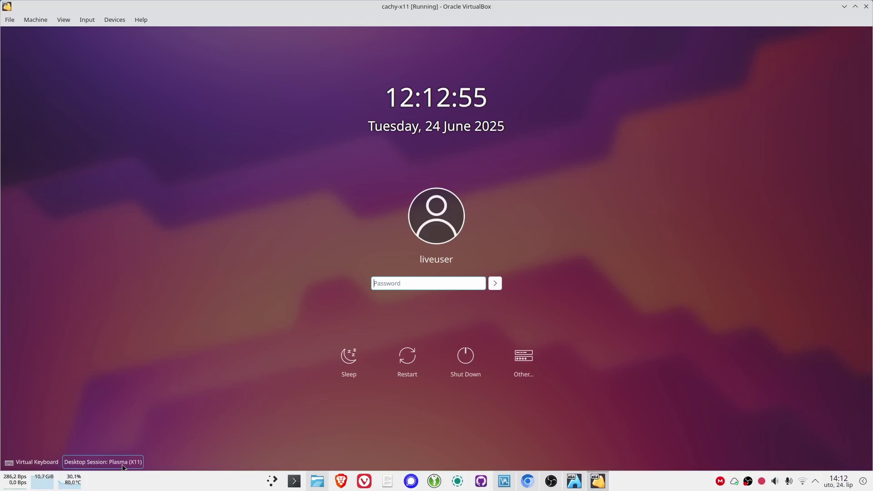
- Choose the Plasma (Wayland) desktop session on the SDDM screen and log in to the VM
click(122, 464)
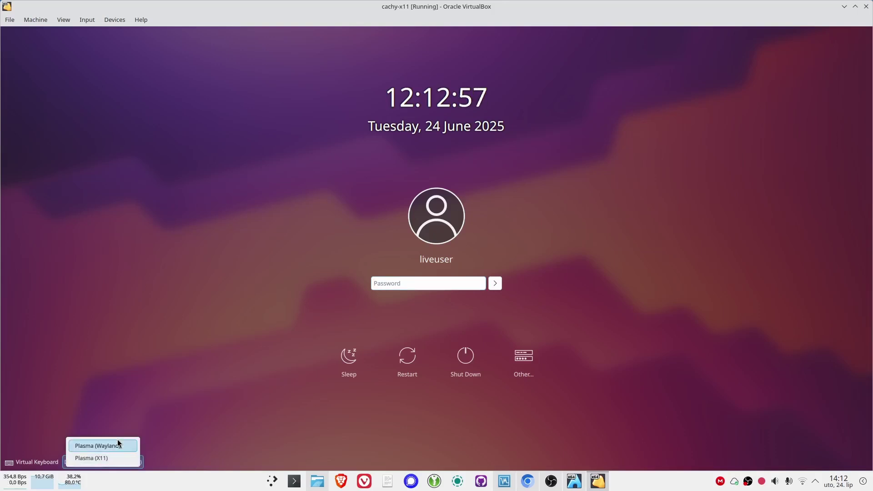
click(120, 447)
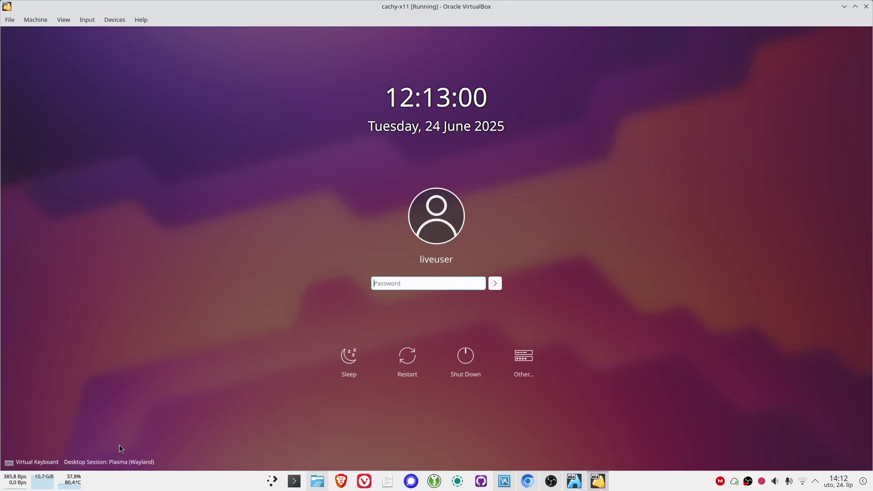
click(494, 283)
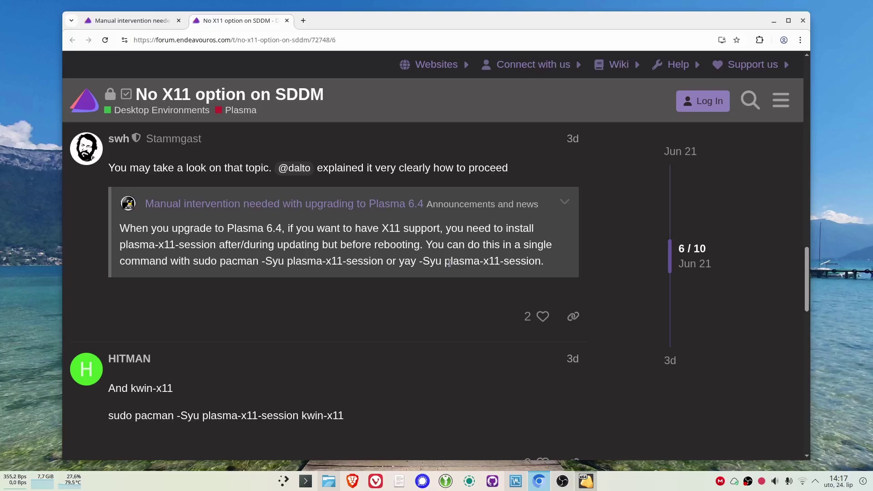
- Copy the '-Syu plasma-x11-session' command from the forum quote and switch to the VM window
drag(419, 261, 540, 262)
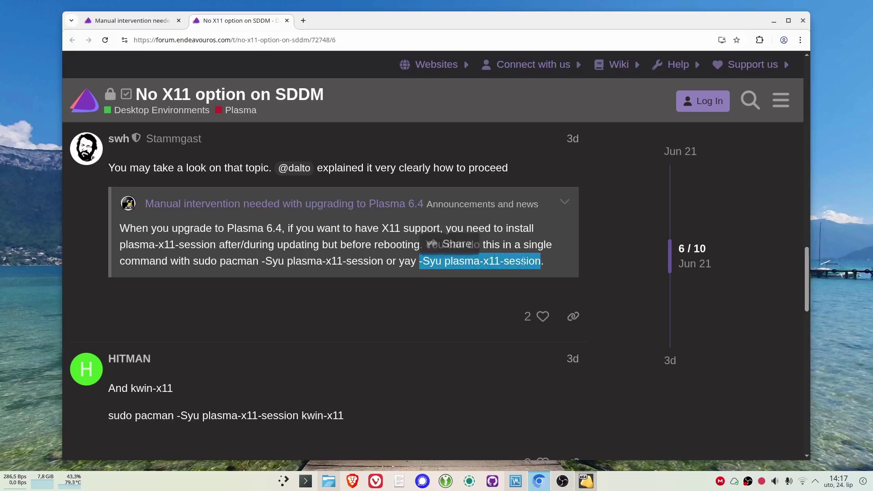
right_click(523, 261)
click(540, 265)
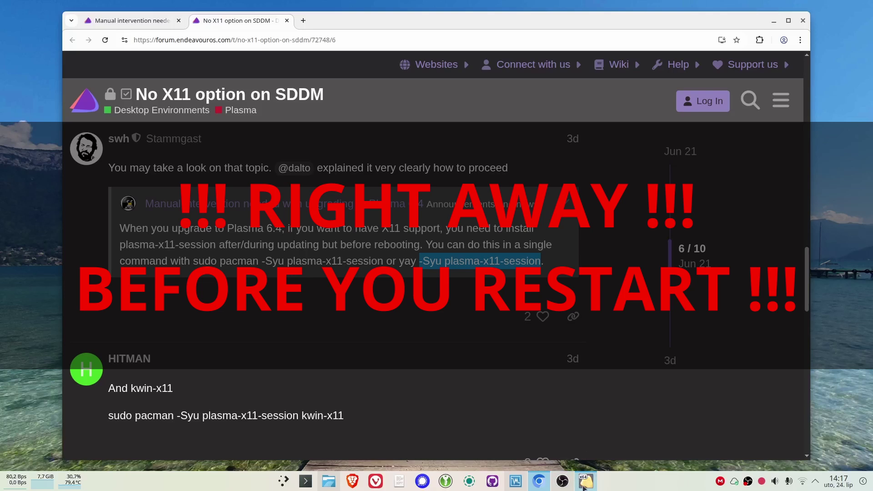
click(585, 482)
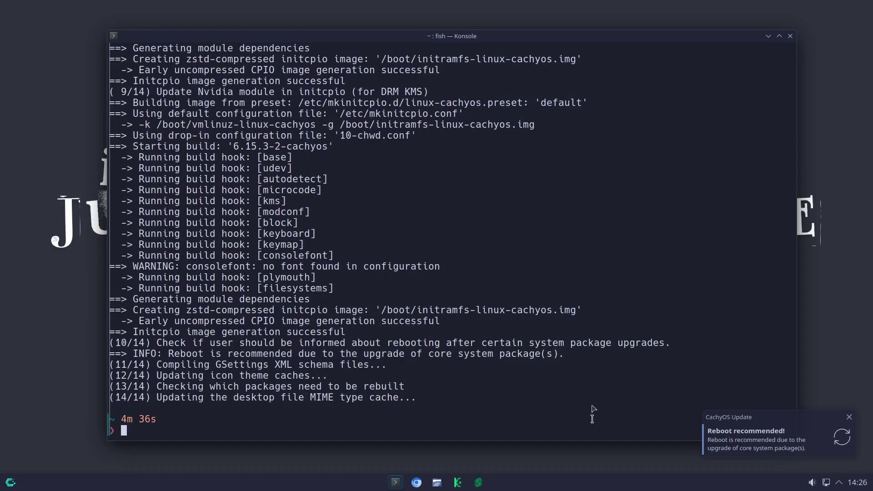
- Dismiss the reboot notice, restart the system, and choose the Plasma (X11) session at login
click(850, 417)
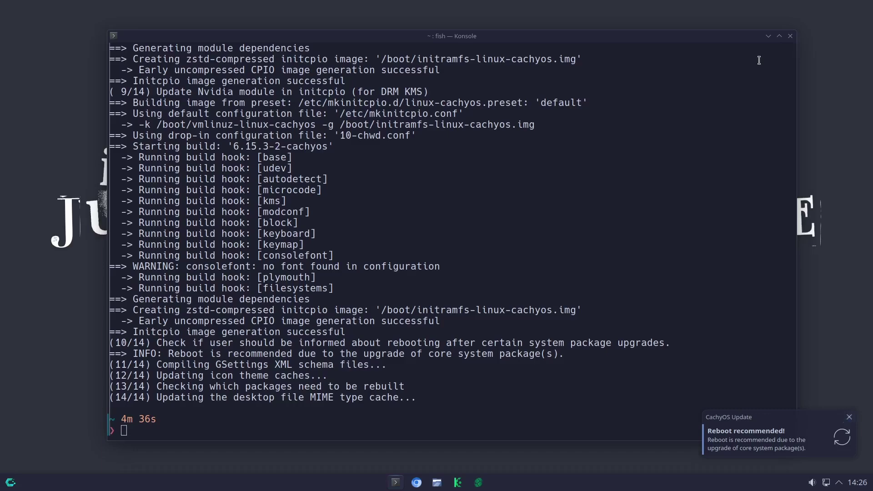
click(791, 35)
key(ctrl+alt+Delete)
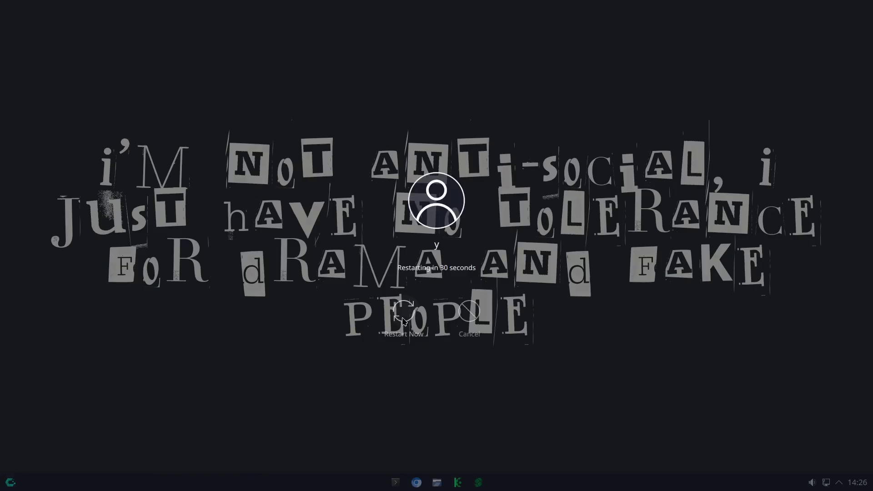
click(404, 317)
click(147, 487)
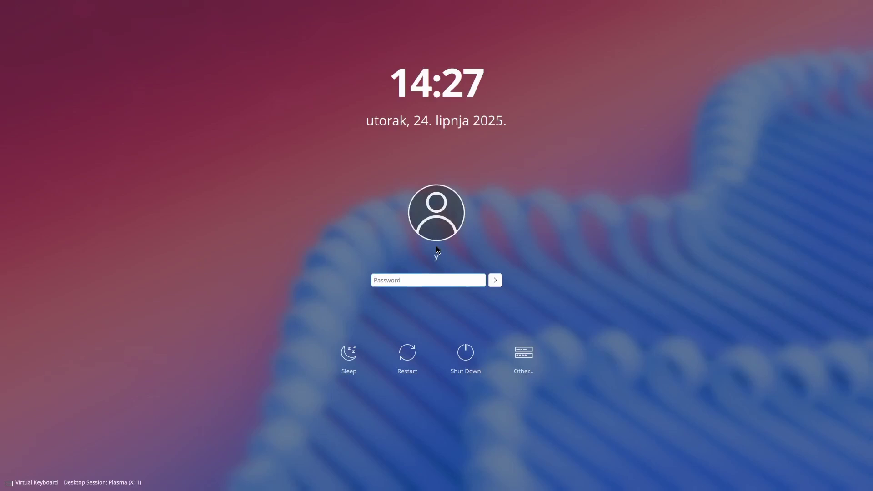
text(y)
key(Return)
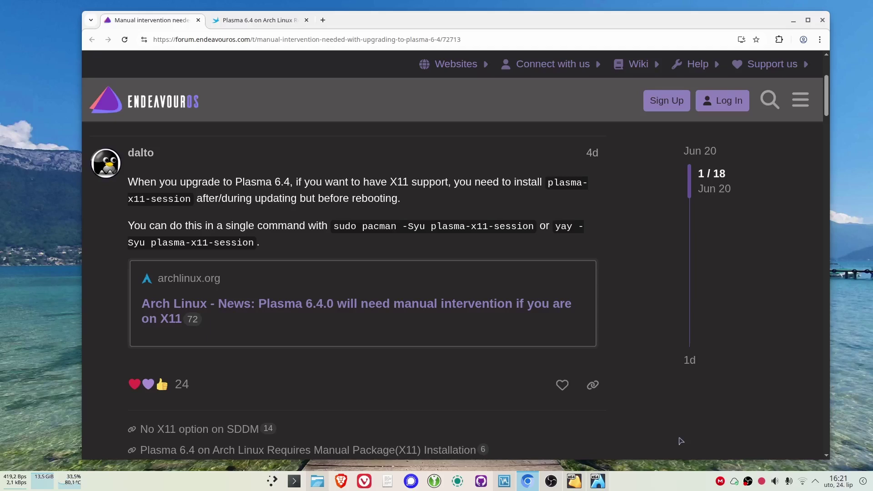
- Switch to the linuxiac article tab about Plasma 6.4 on Arch Linux
key(ctrl+Tab)
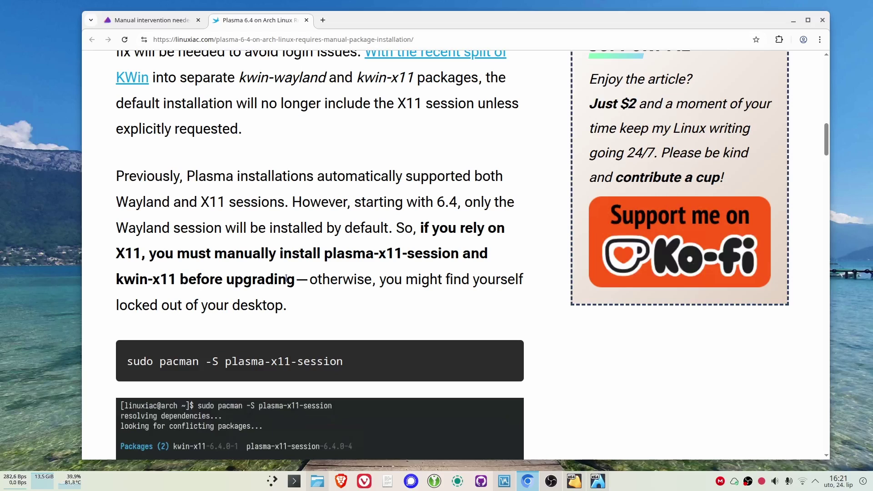
- Switch over to the virtual machine window with Alt+Tab
key(alt+Tab)
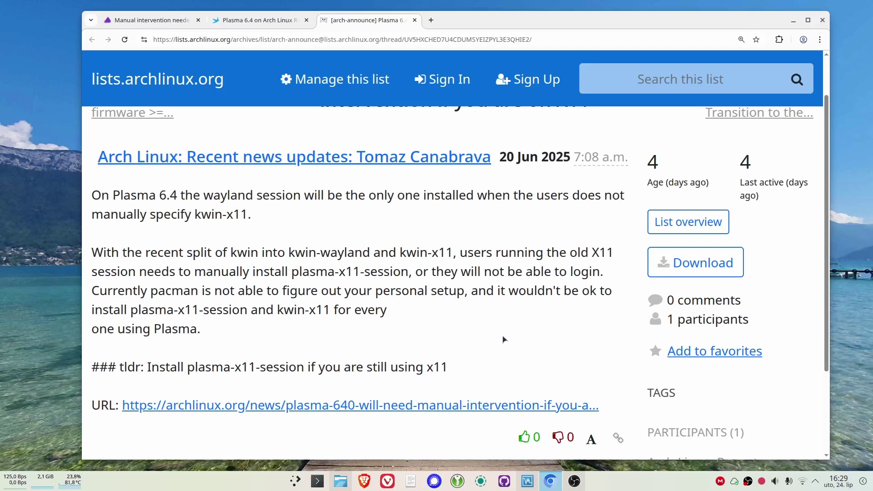
drag(187, 367, 304, 367)
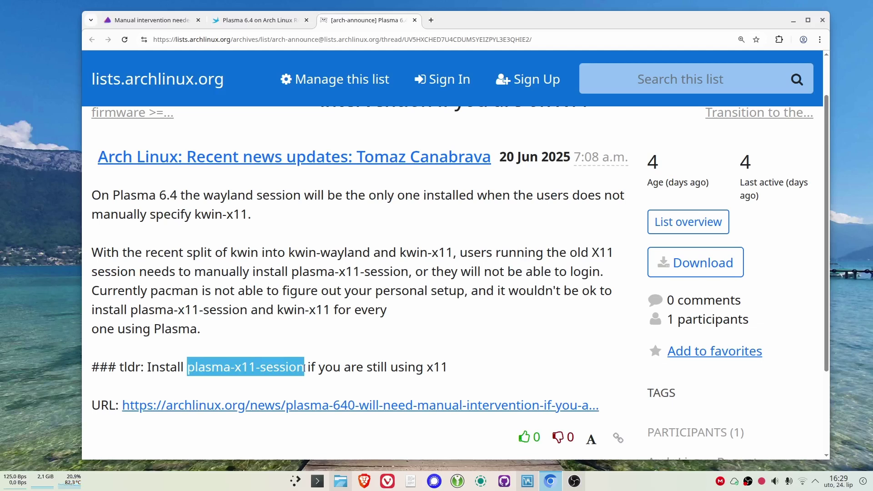
click(442, 336)
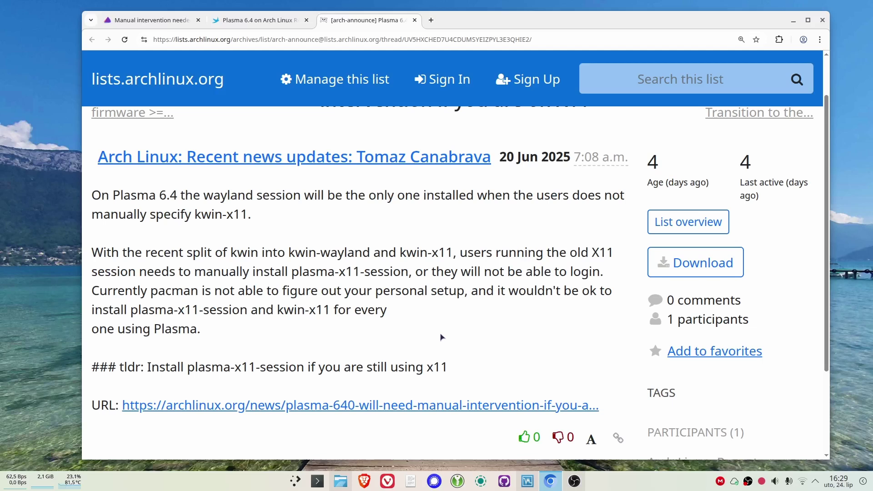